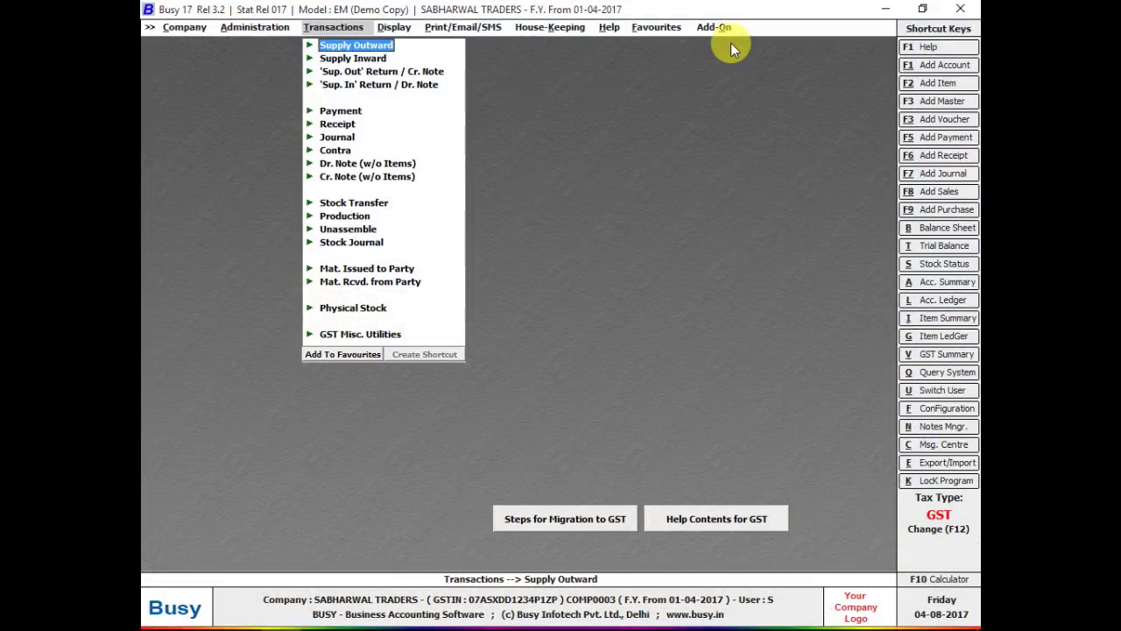
Start a Supply Inward voucher in series Main dated 01-07-2017, with voucher number 412 and party Busy Infotech Pvt. Ltd.
key(Down)
key(Return)
key(Return)
key(Return)
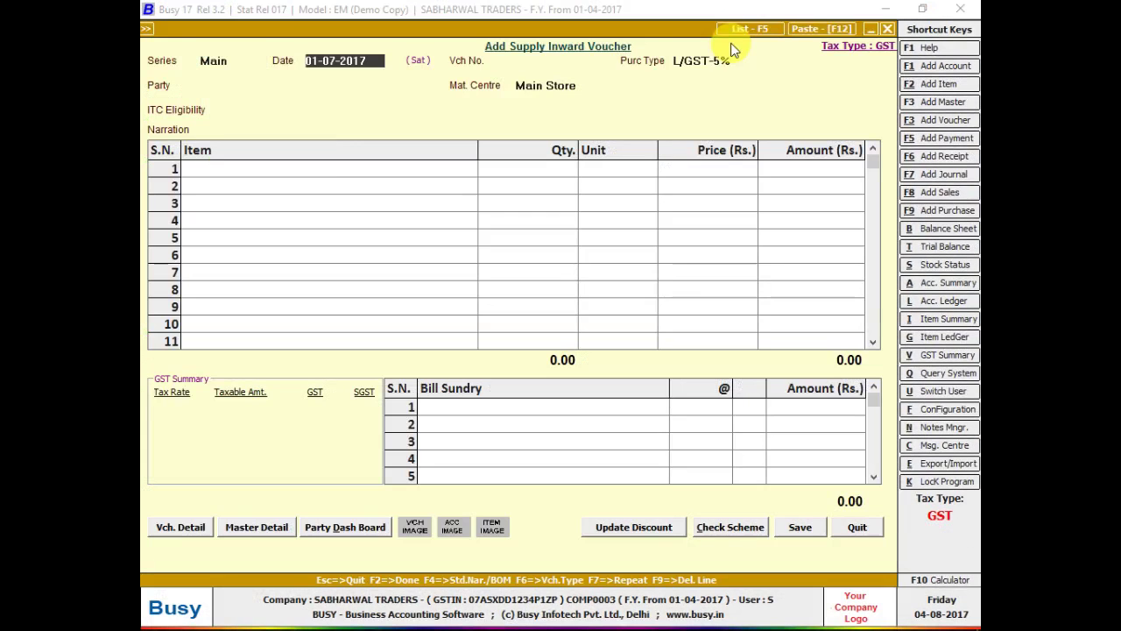
key(Return)
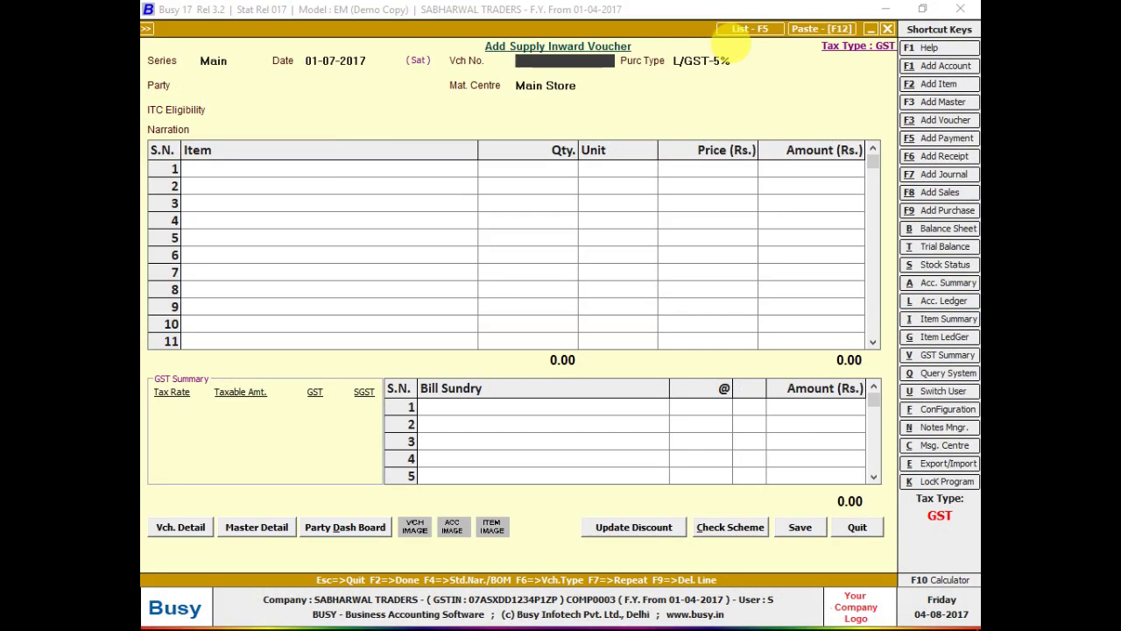
key(Return)
key(Return)
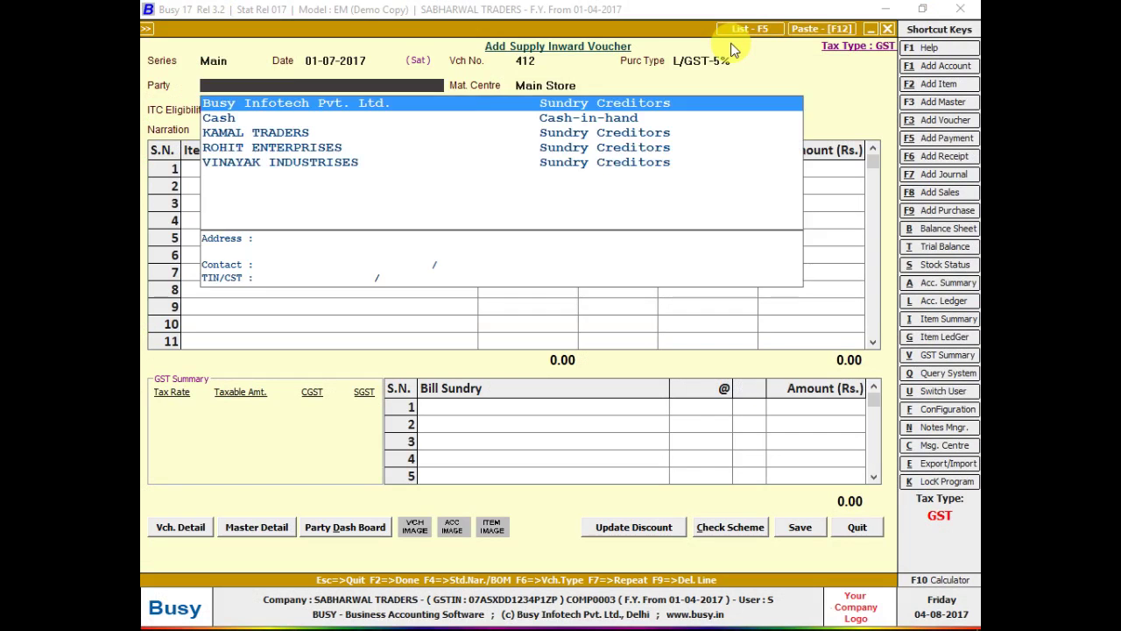
key(Return)
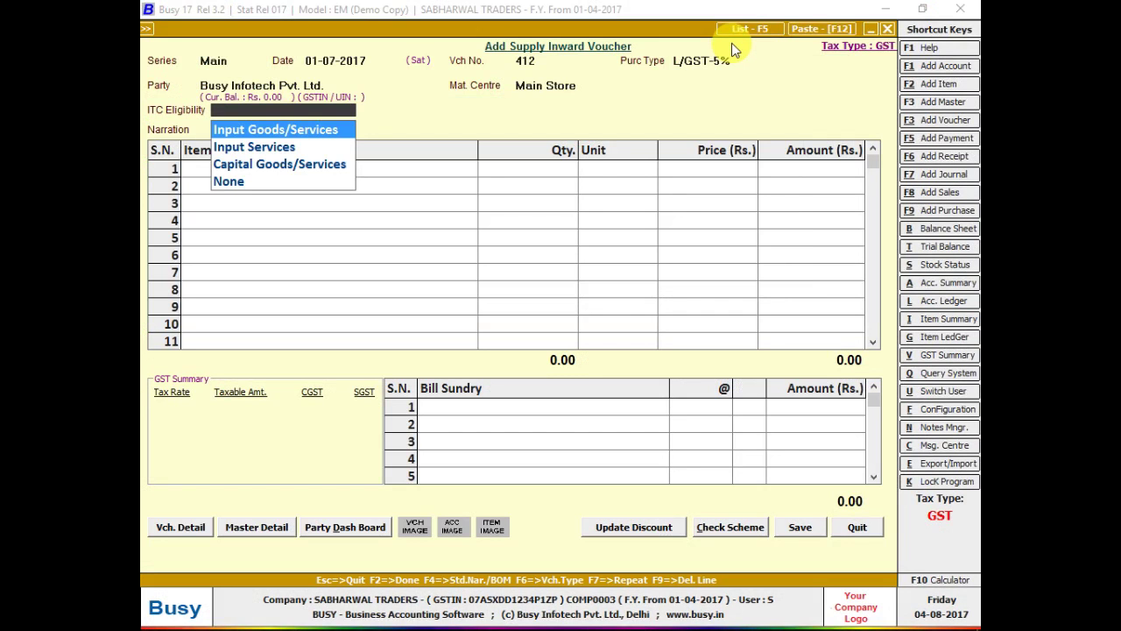
Set the ITC Eligibility of the Supply Inward voucher to Capital Goods/Services.
key(Escape)
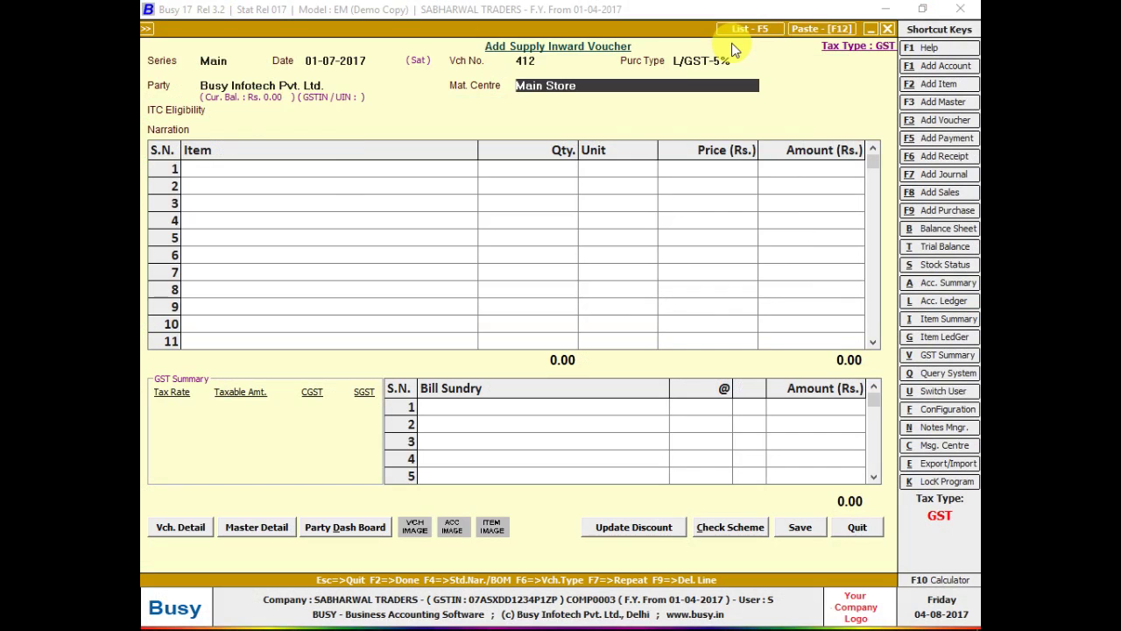
key(Escape)
key(Return)
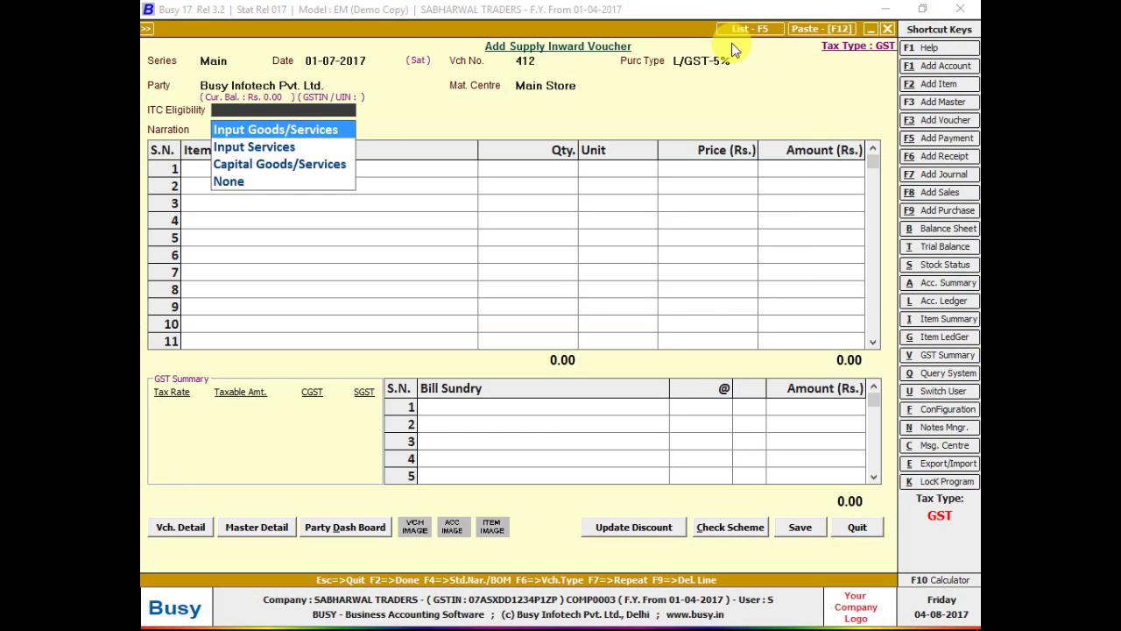
key(Down)
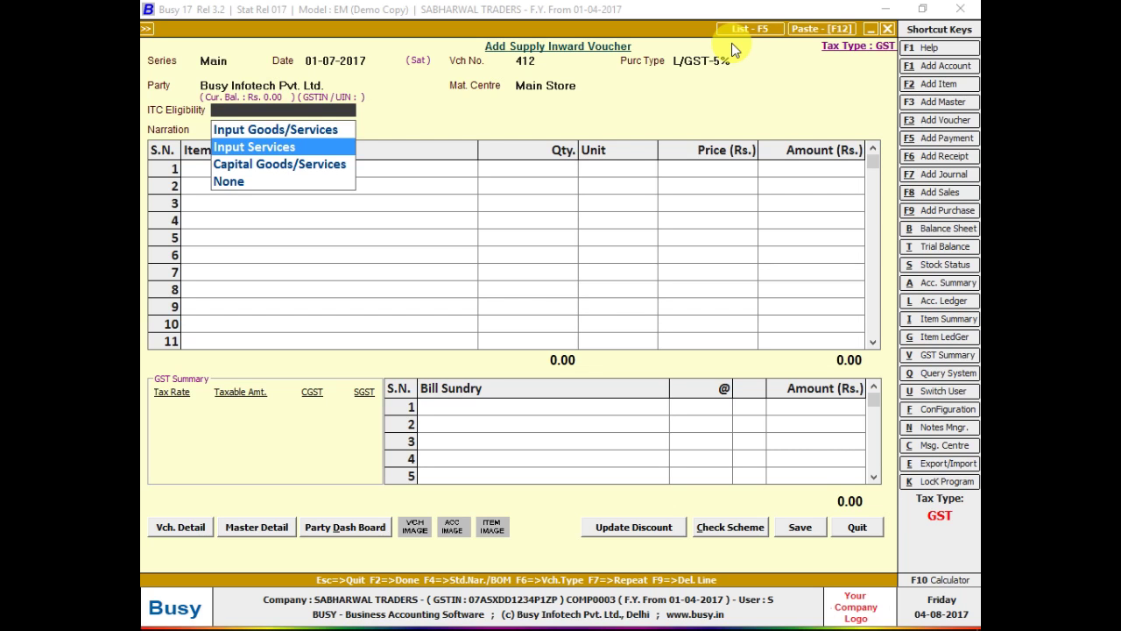
key(Down)
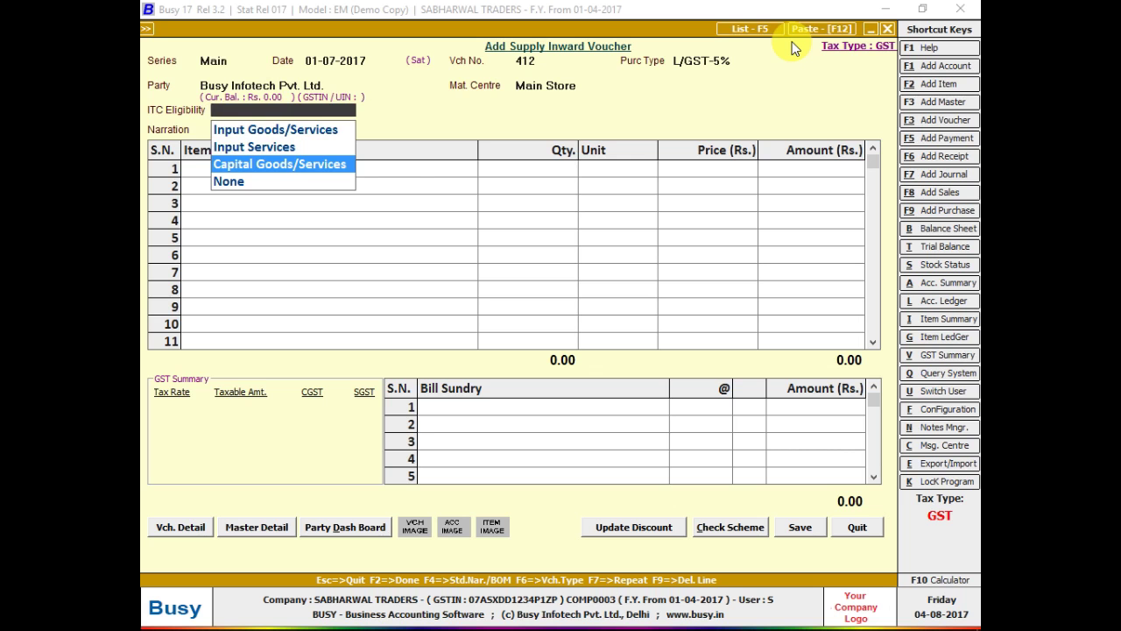
key(Return)
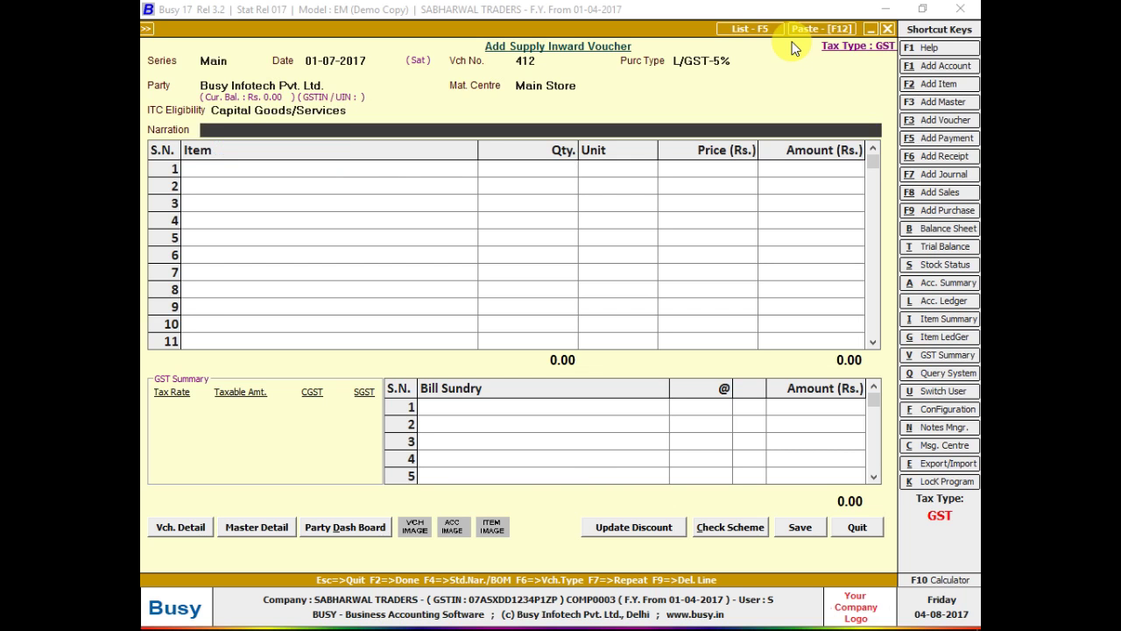
Change the voucher's ITC Eligibility to Input Goods/Services and quit the voucher without saving.
key(Up)
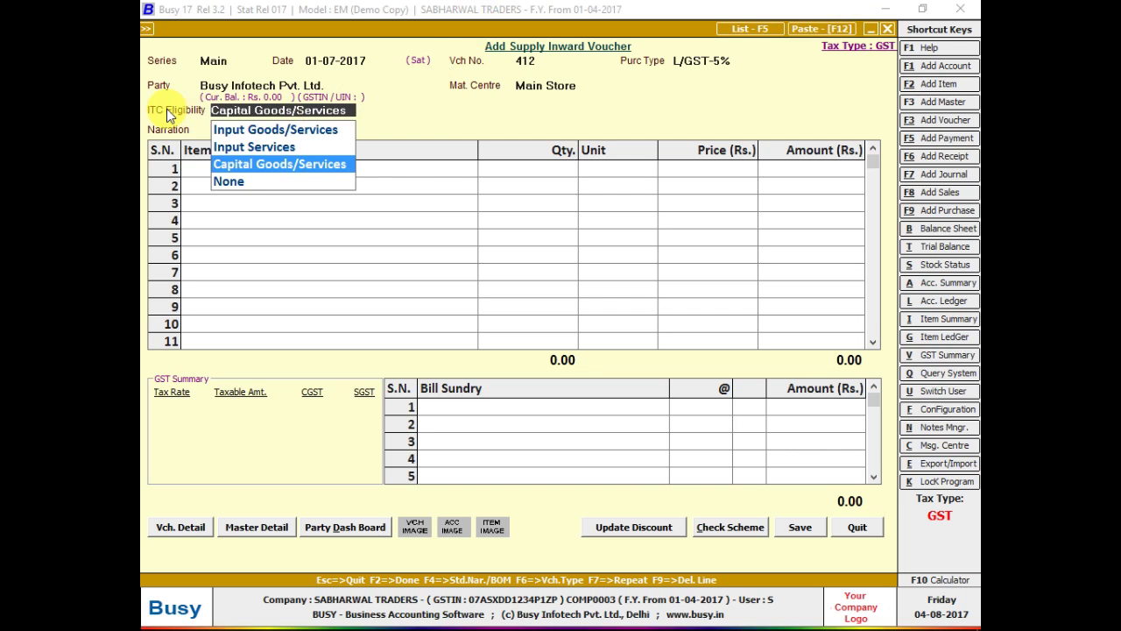
key(Up)
key(Up)
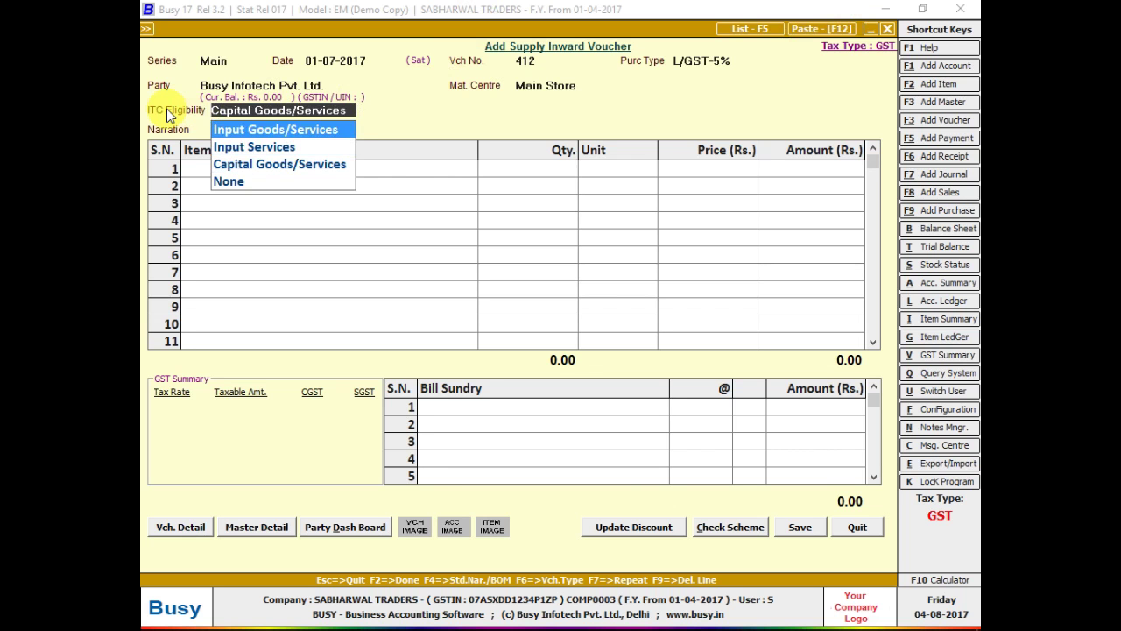
key(Down)
key(Up)
key(Return)
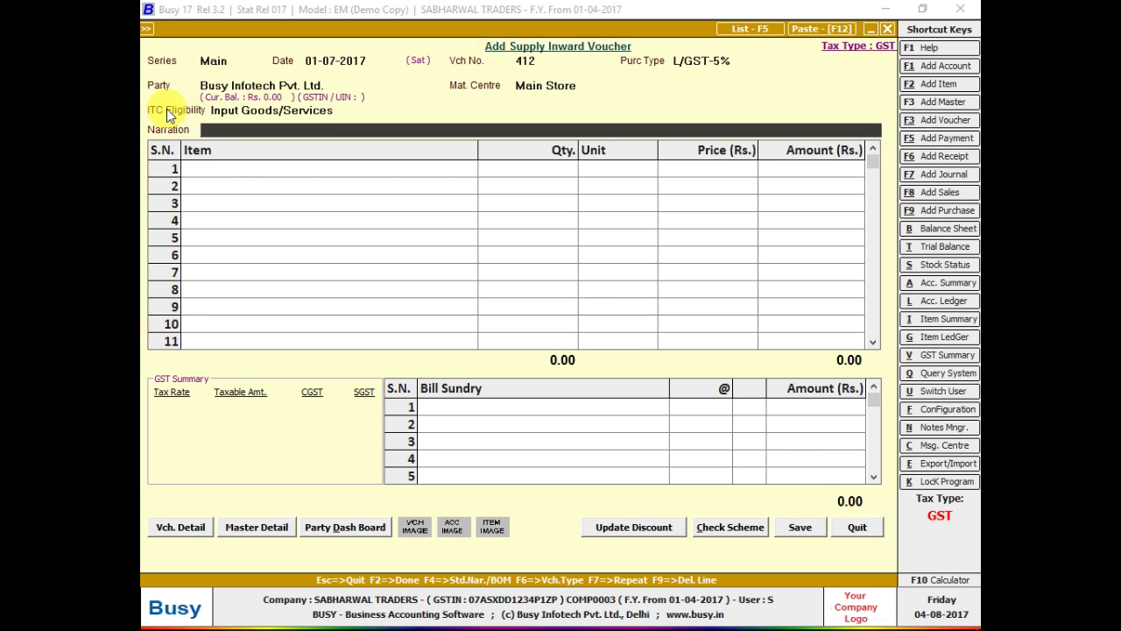
key(Escape)
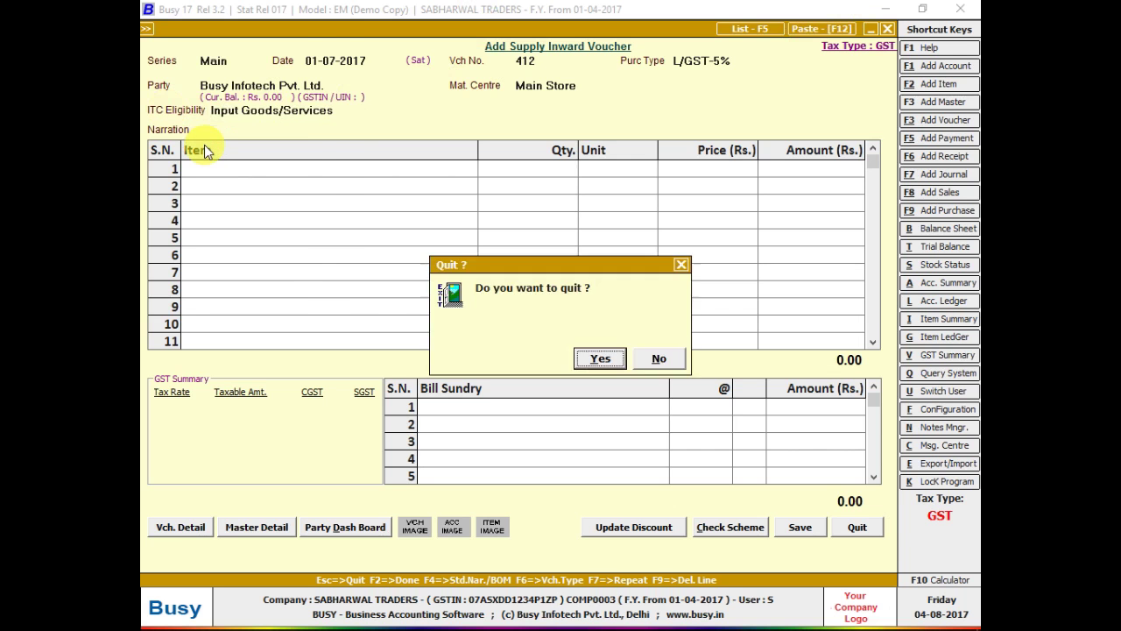
key(y)
key(Up)
key(Return)
key(Return)
key(Return)
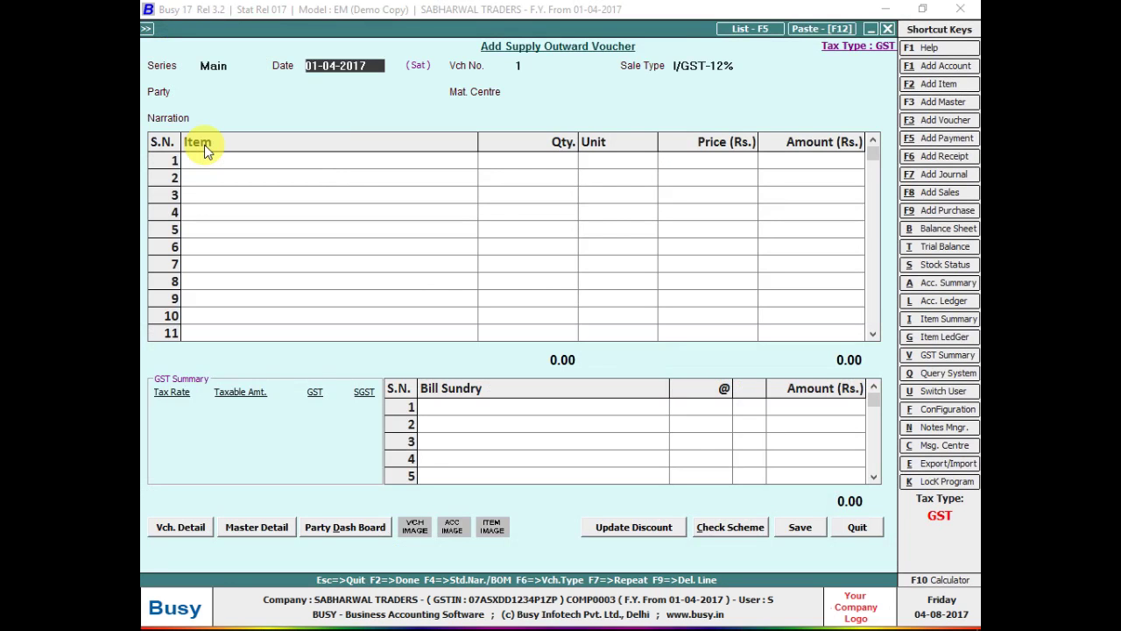
key(Escape)
key(y)
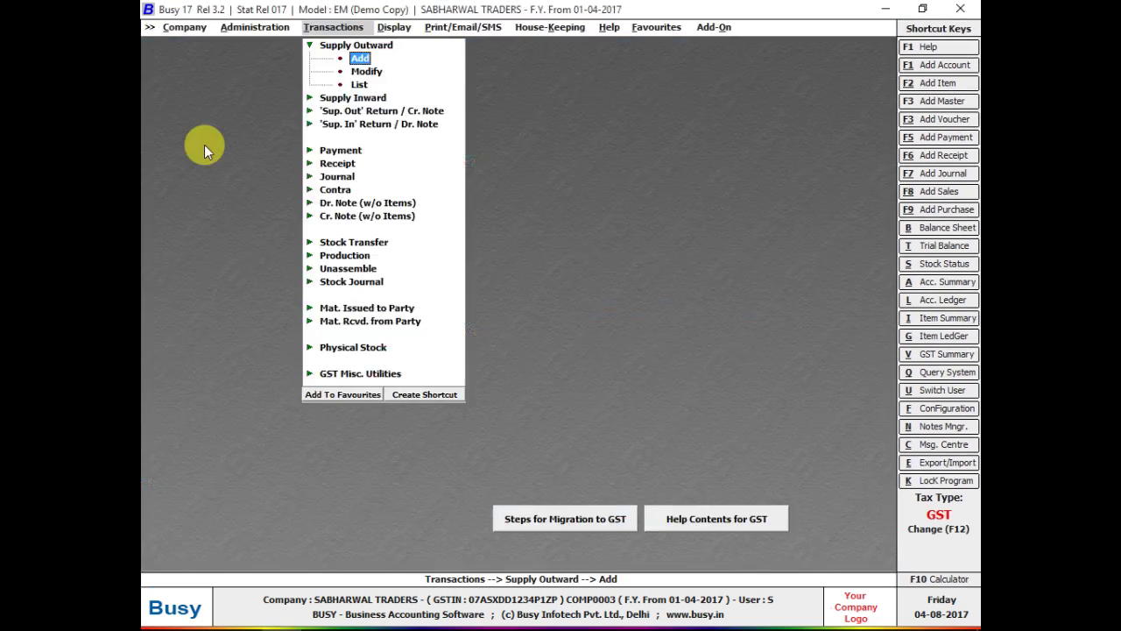
key(Escape)
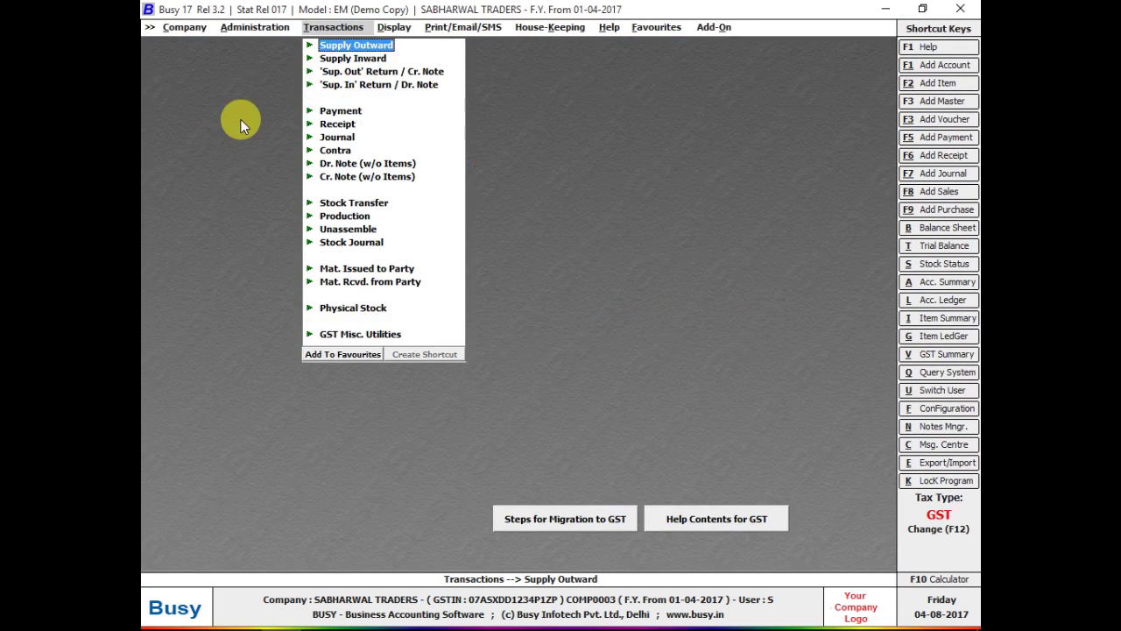
Hide the Help Contents for GST button from the main screen through its own form and quit the form.
click(701, 527)
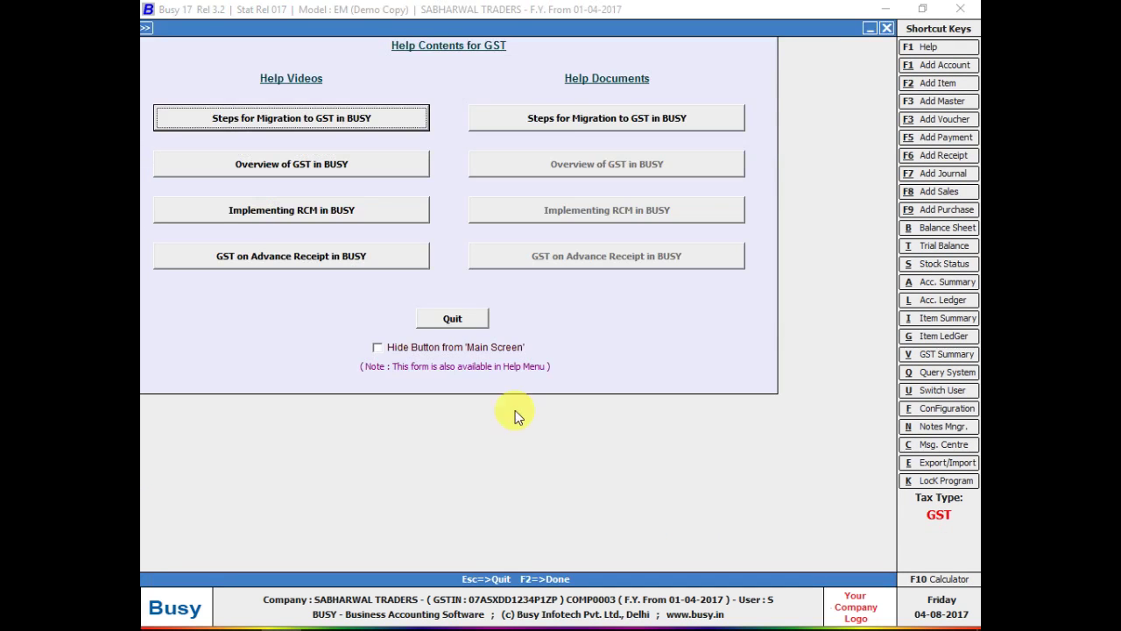
click(430, 349)
click(451, 318)
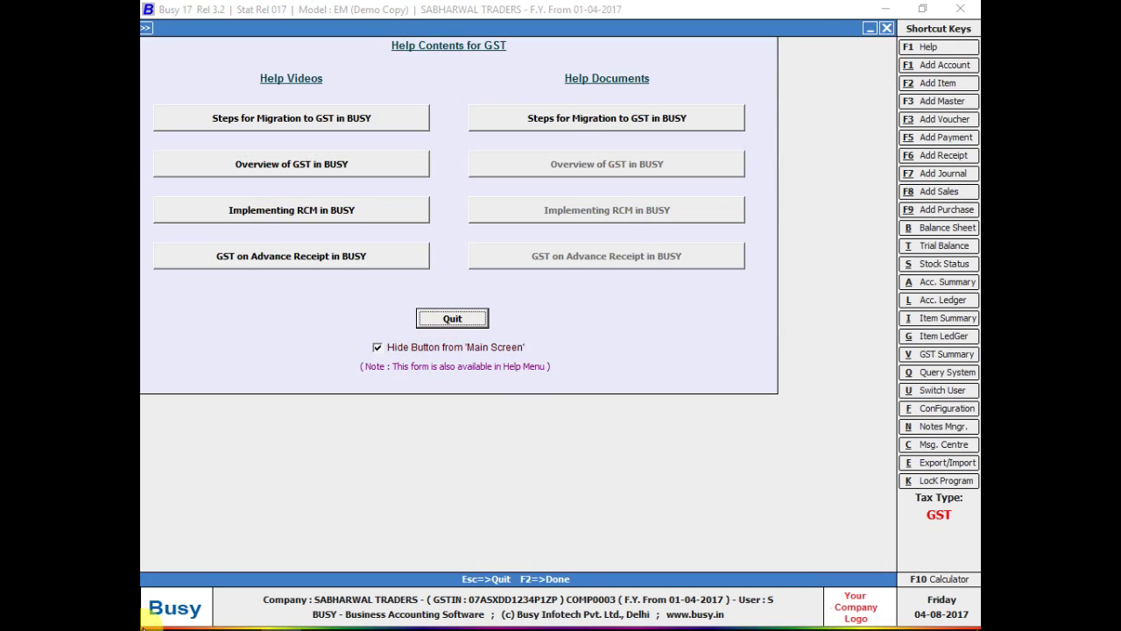
key(Escape)
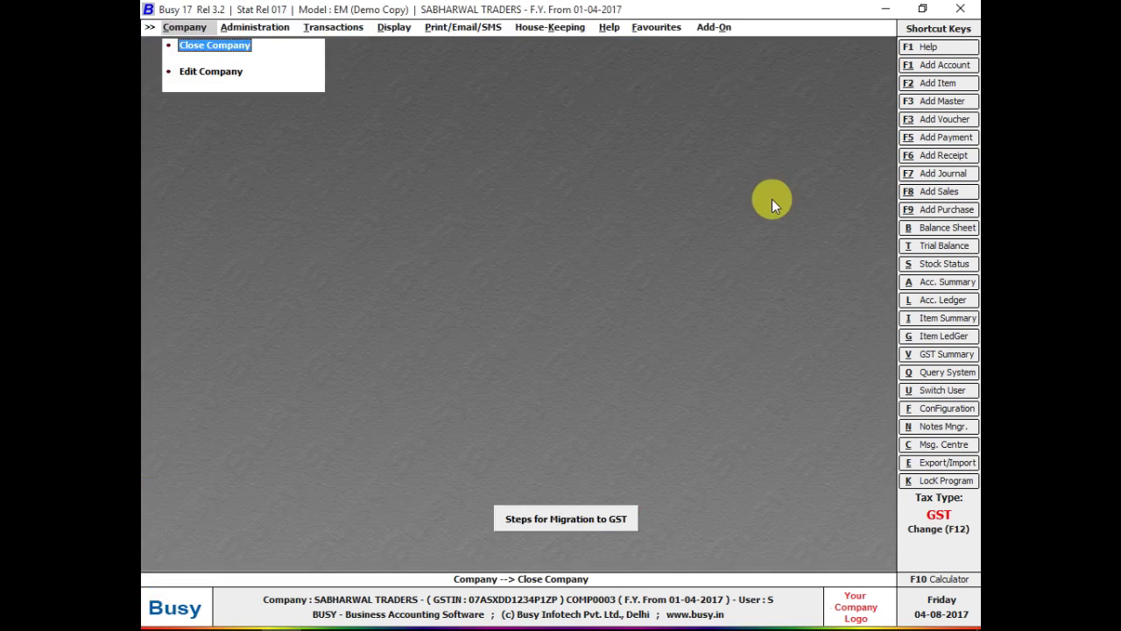
Try to hide the Steps for Migration to GST button from the main screen through the form in Help.
click(610, 28)
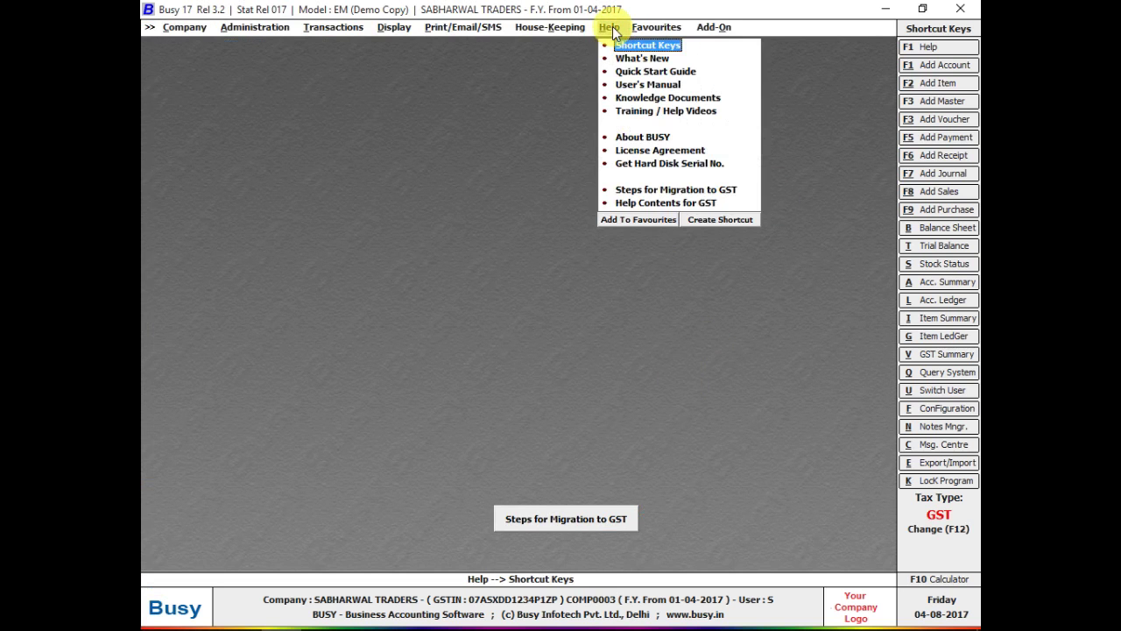
click(664, 191)
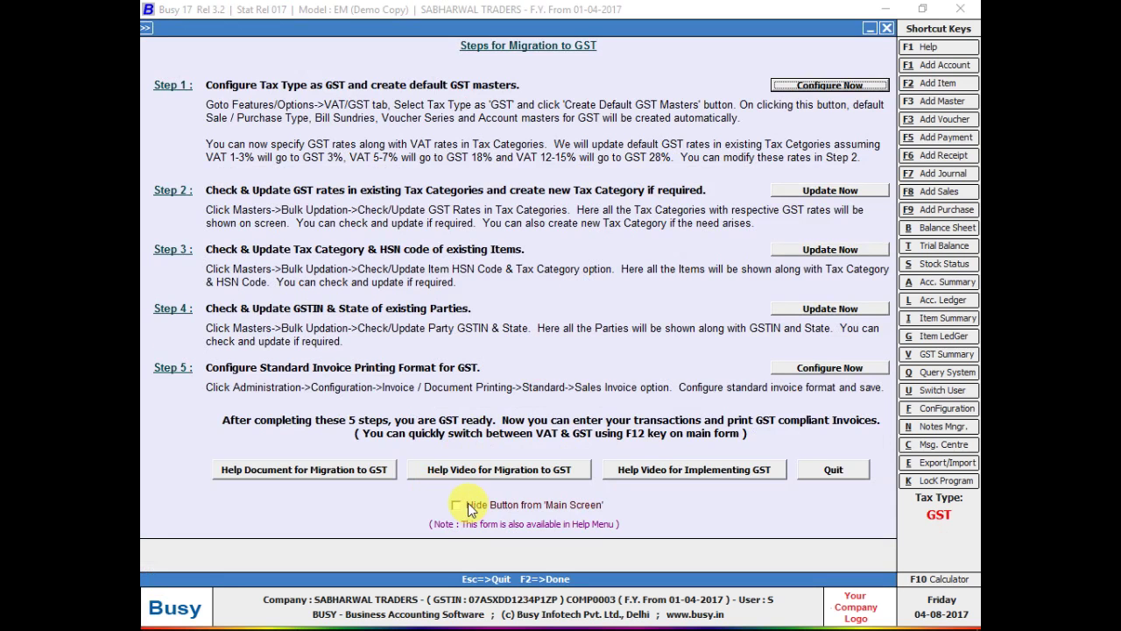
click(473, 507)
click(886, 28)
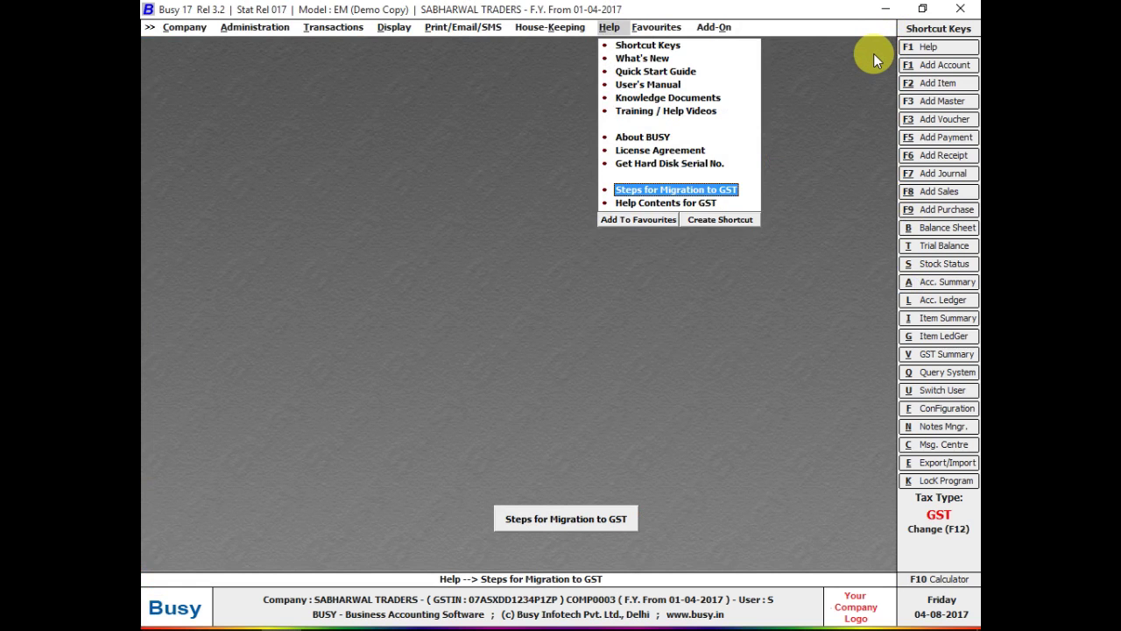
key(super)
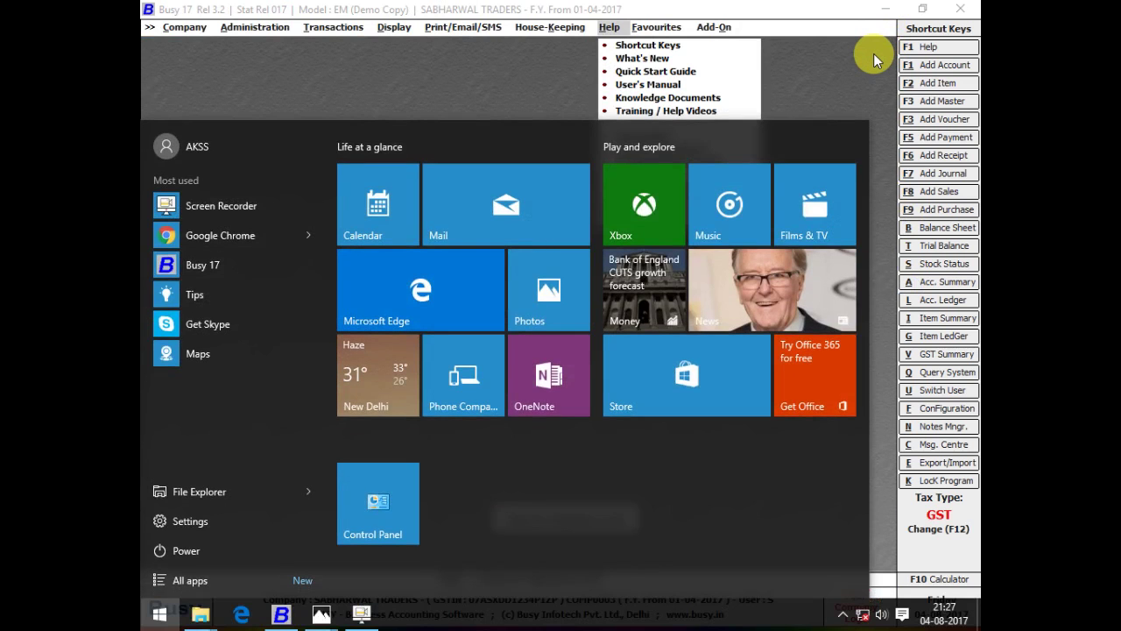
key(super)
key(Escape)
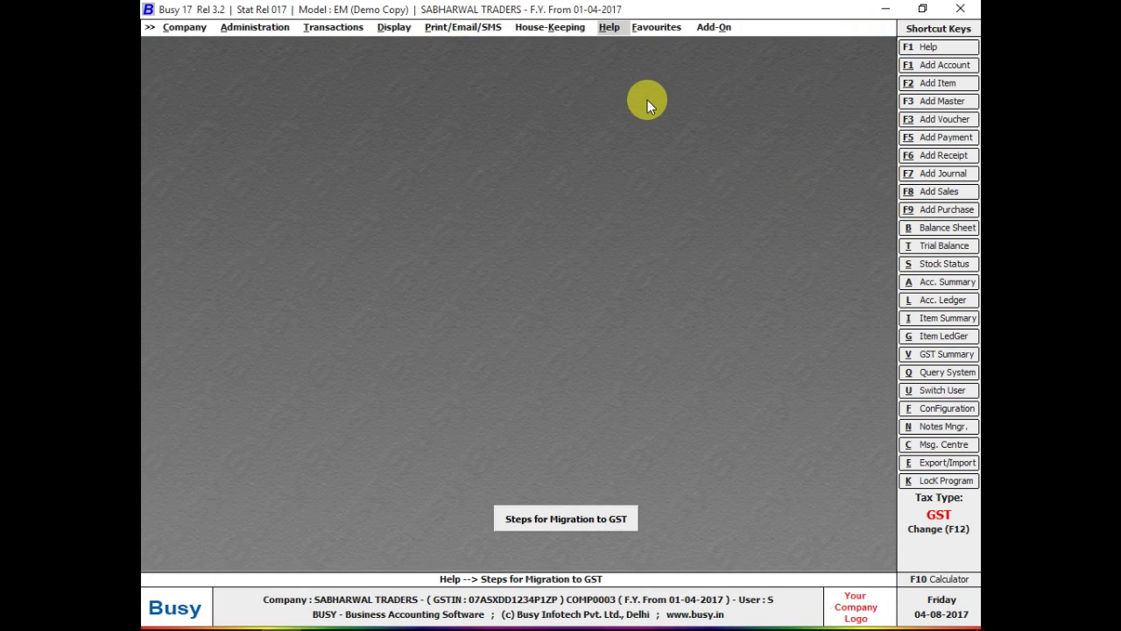
key(Down)
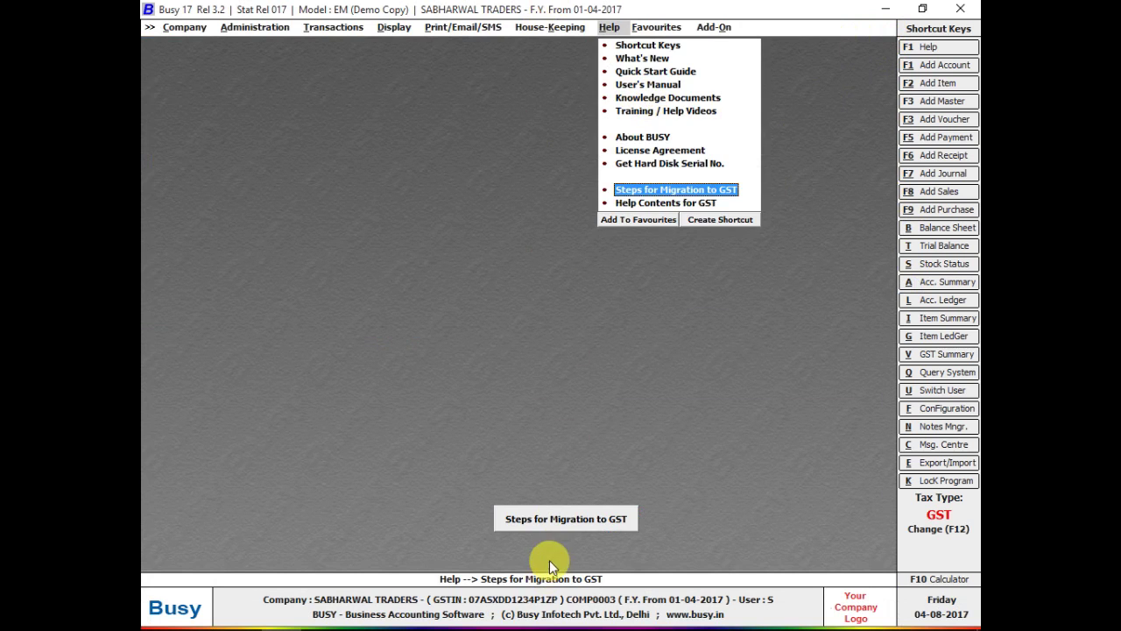
Open the Steps for Migration to GST form, enable hiding its button from the main screen and quit the form.
click(558, 526)
click(522, 508)
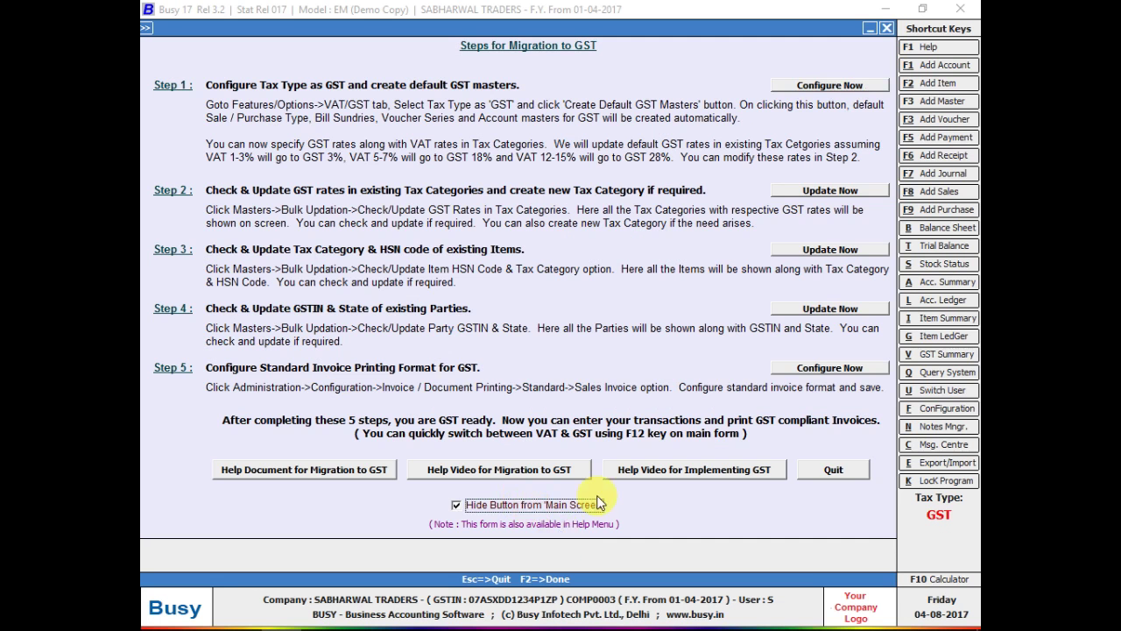
click(843, 472)
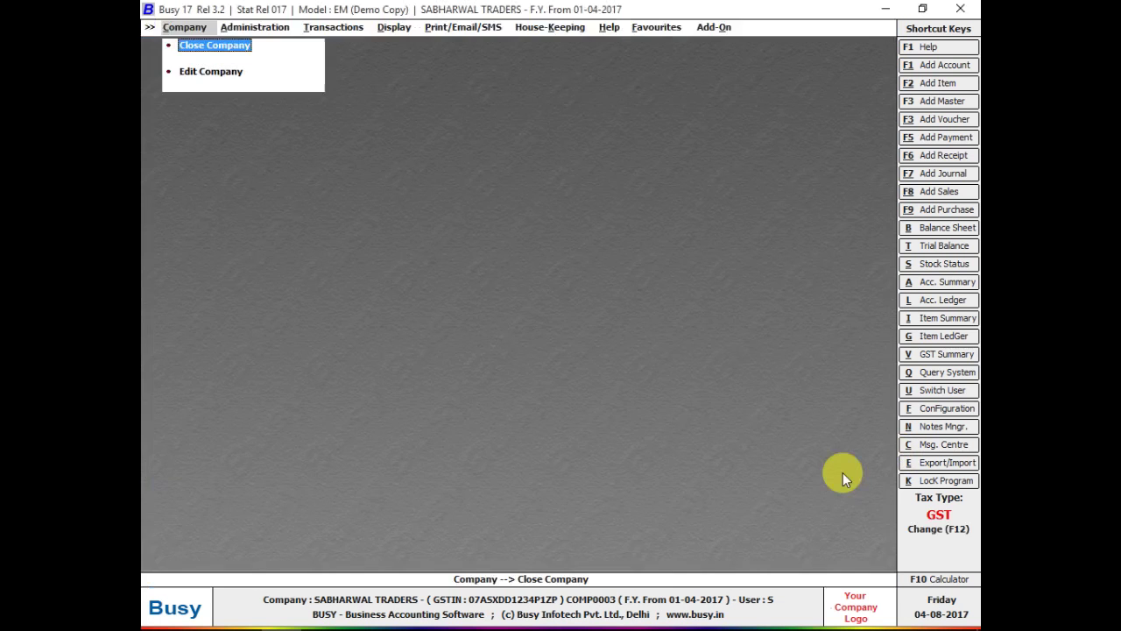
Turn off hiding of the Steps for Migration to GST button in its form, quit the form and show the desktop.
key(Right)
key(Right)
key(Right)
key(Right)
key(Right)
key(Right)
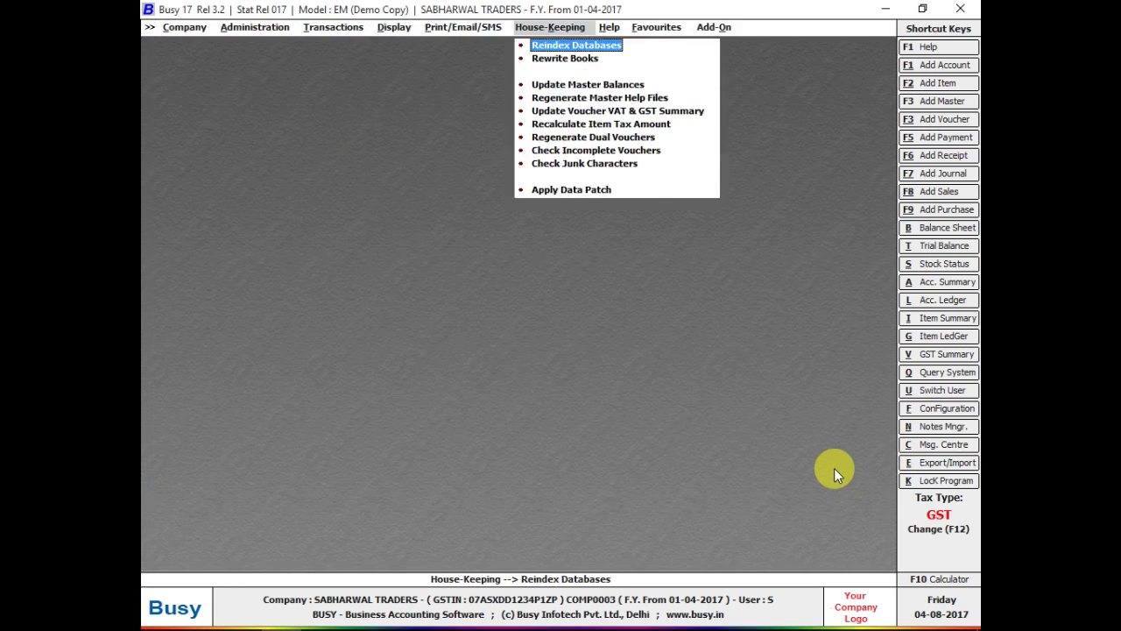
key(Return)
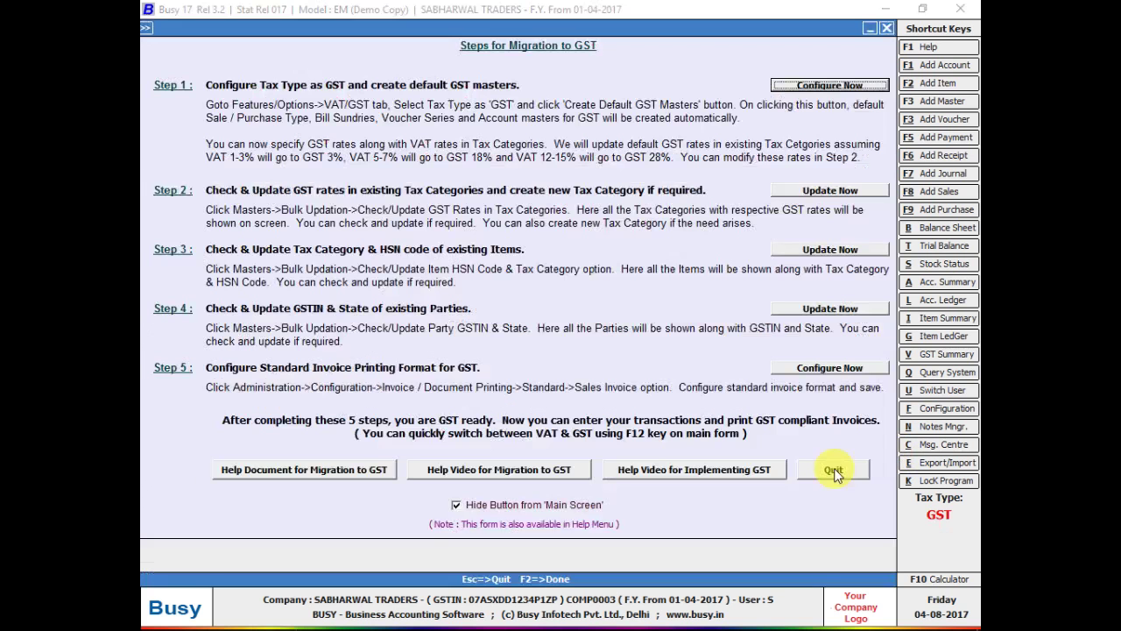
click(560, 506)
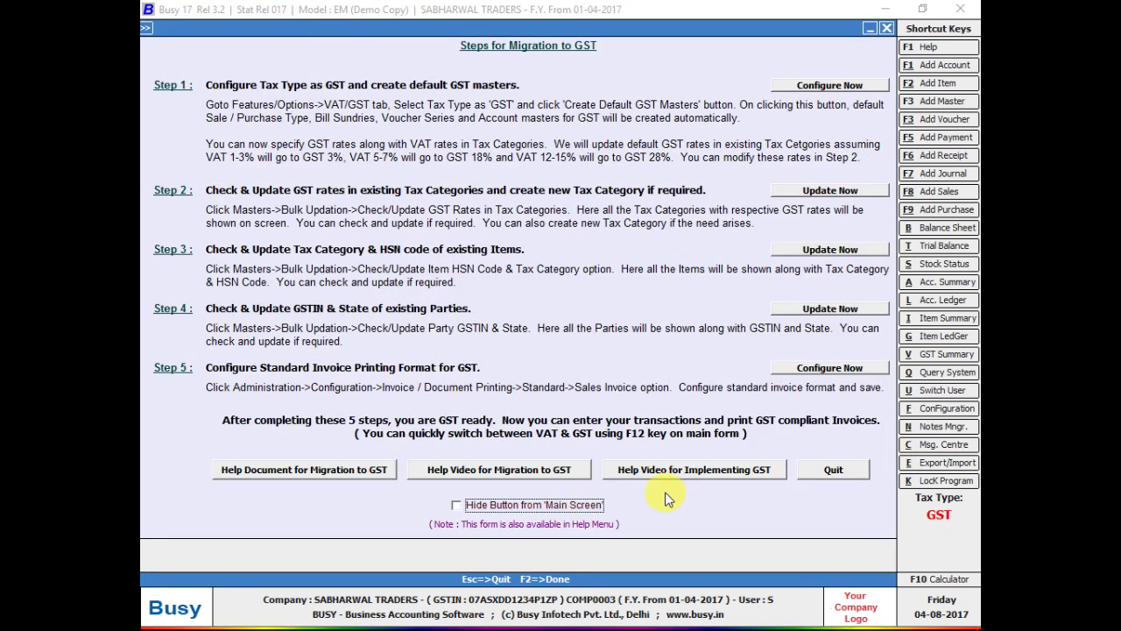
click(843, 468)
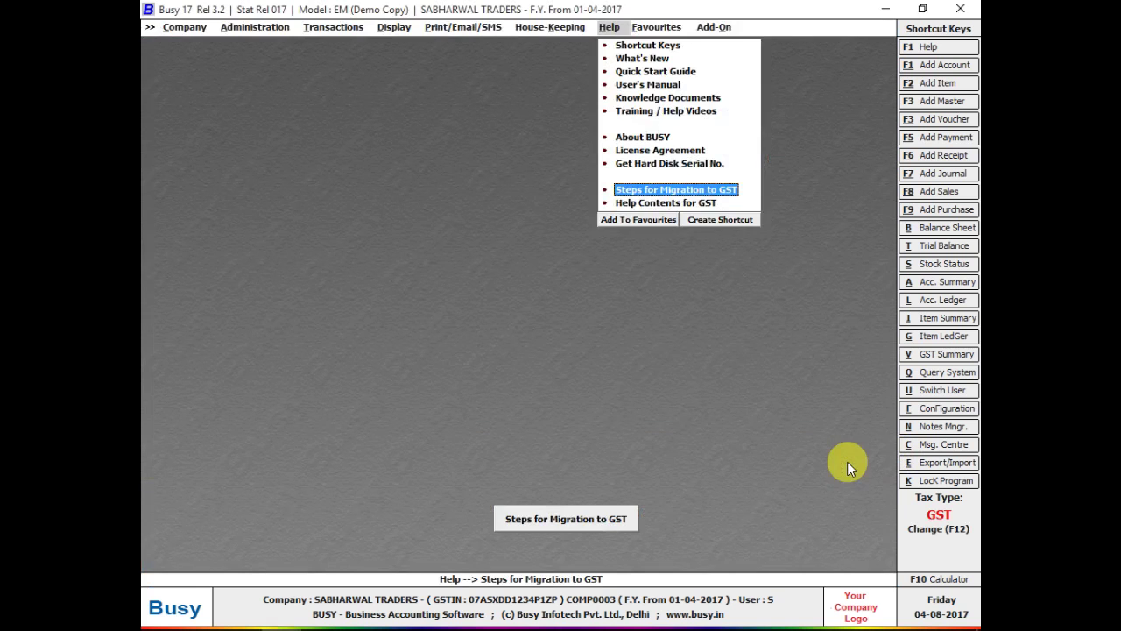
key(super+d)
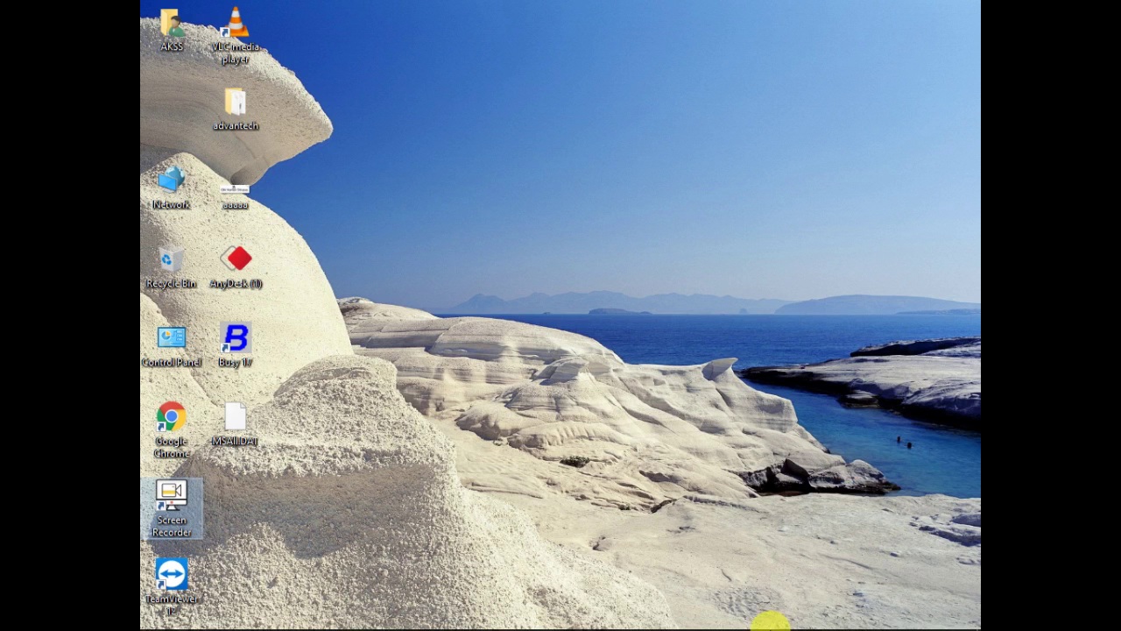